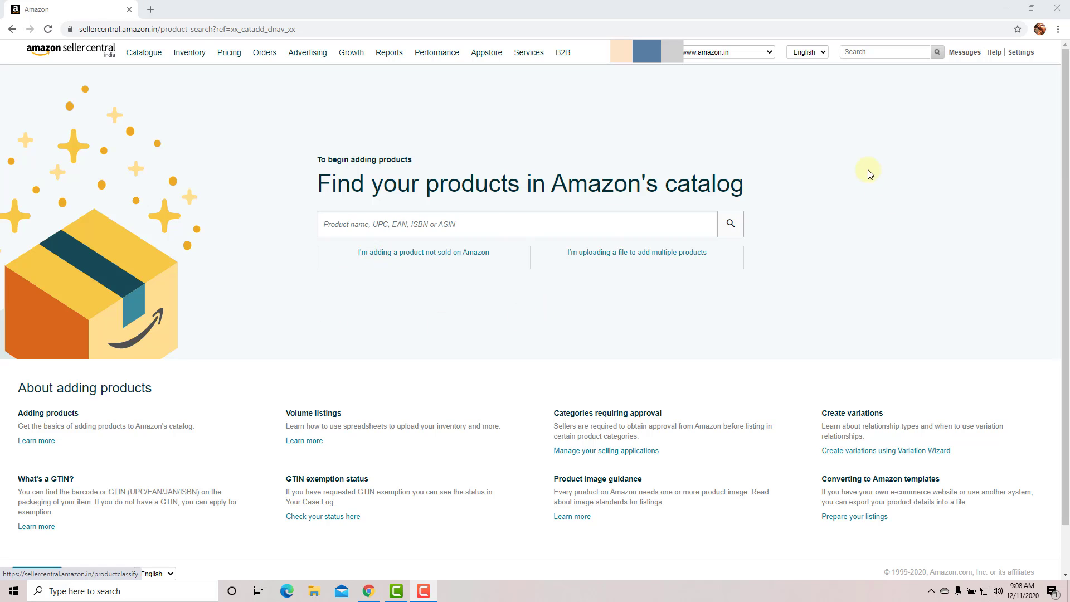
Open the Orders dropdown in the top navigation from the add-products page
click(833, 149)
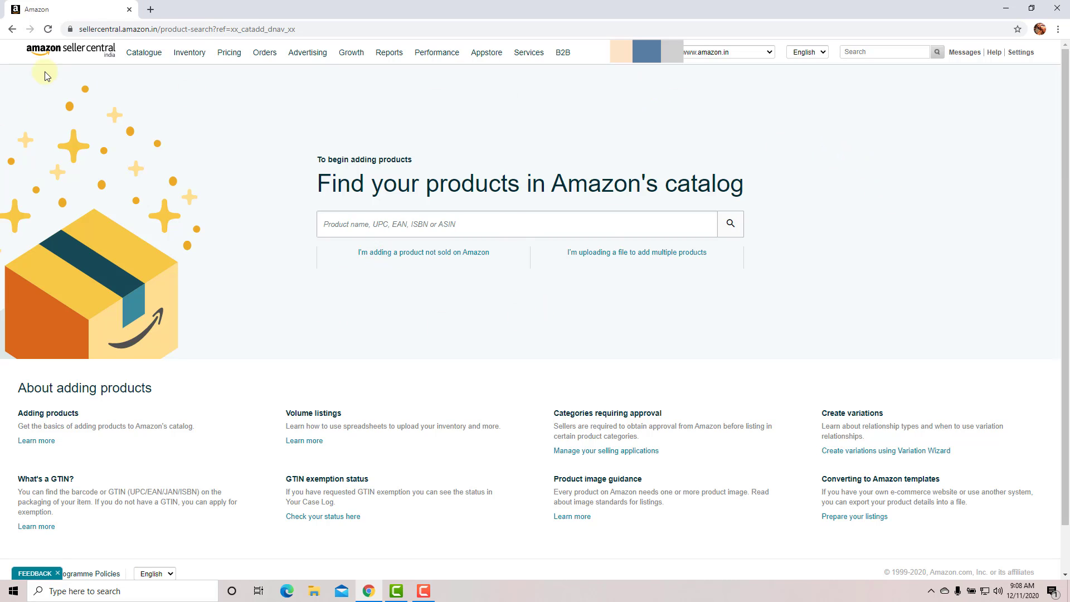
click(980, 113)
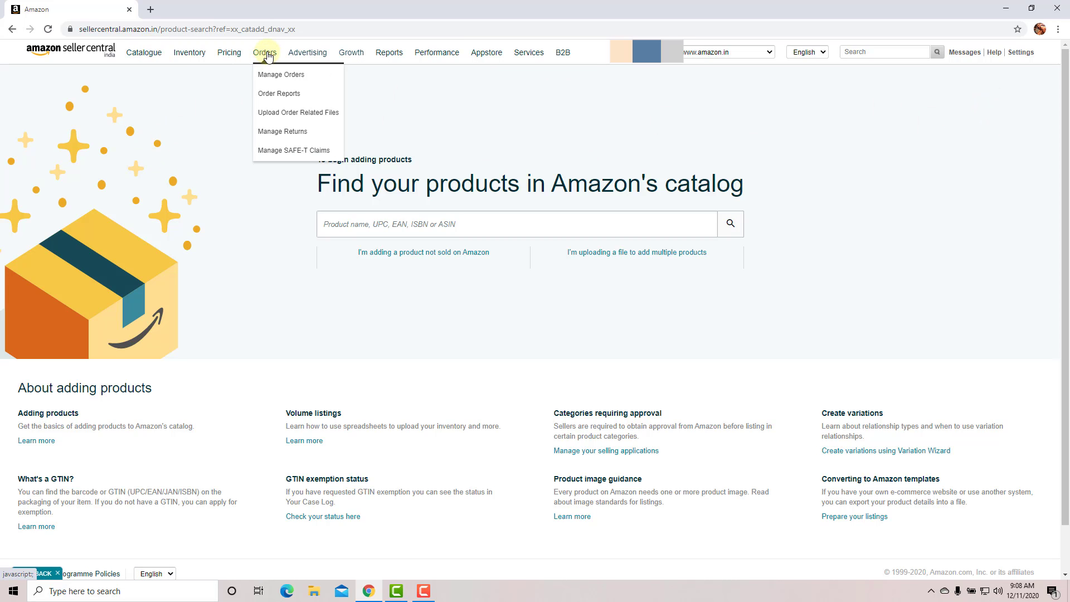
mouse_move(264, 52)
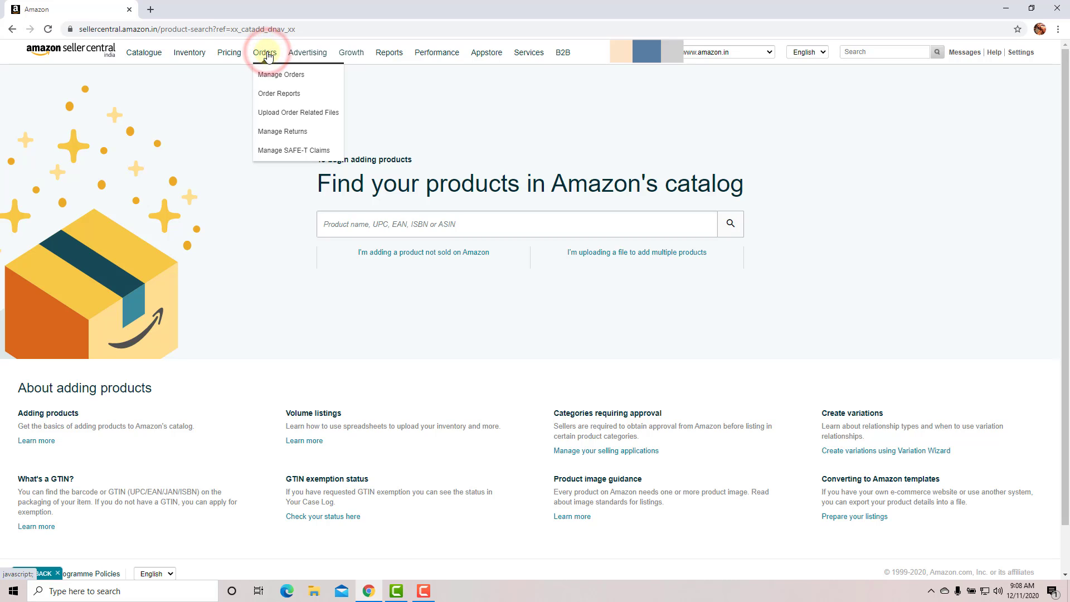
Go to Orders > Order Reports to load the New Orders report page
click(277, 102)
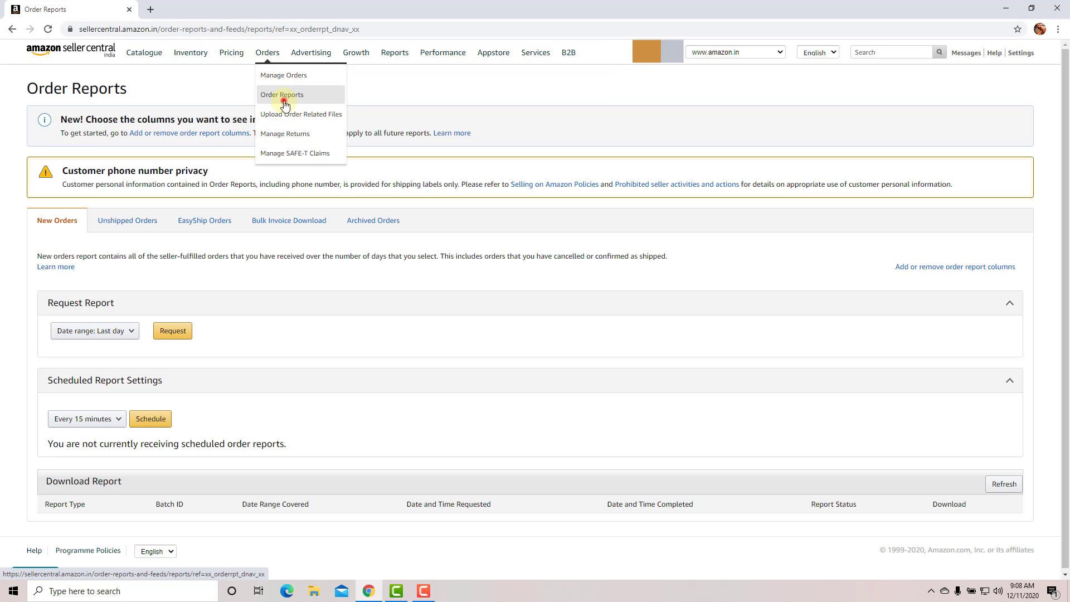
click(285, 102)
double_click(313, 276)
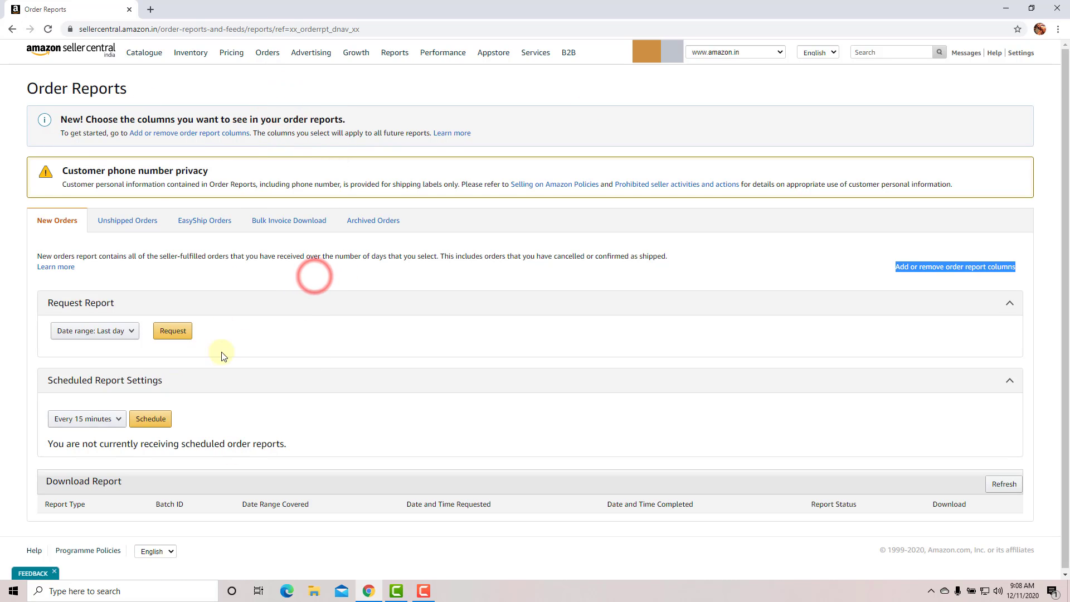
Switch to the Bulk Invoice Download tab of Order Reports
click(293, 222)
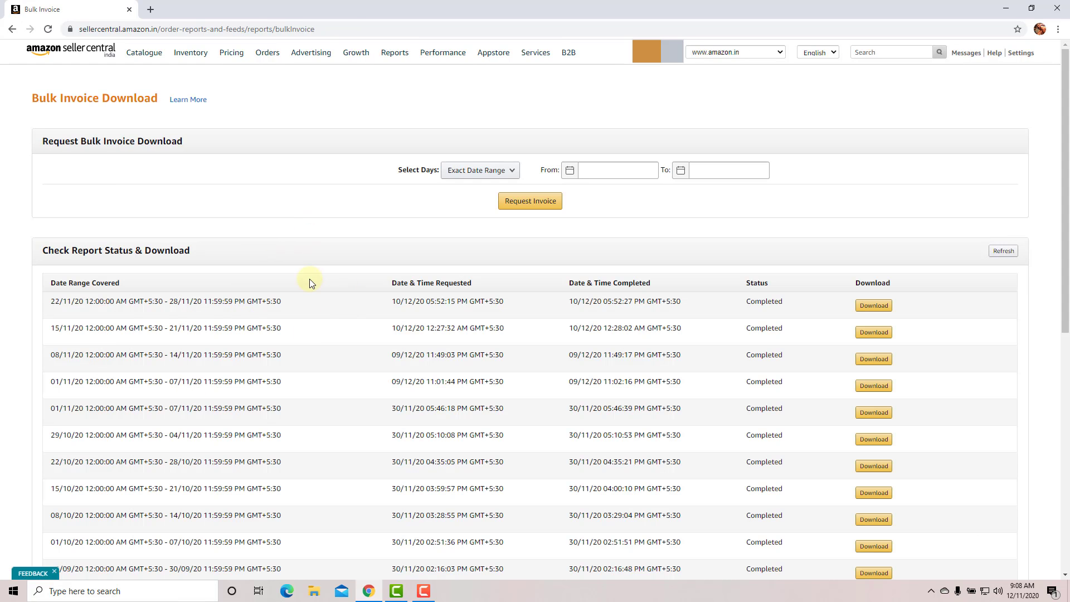
scroll(309, 278, down, 3)
scroll(330, 325, up, 3)
Keep Exact Date Range selected and set the From date to 11/29/2020
click(600, 199)
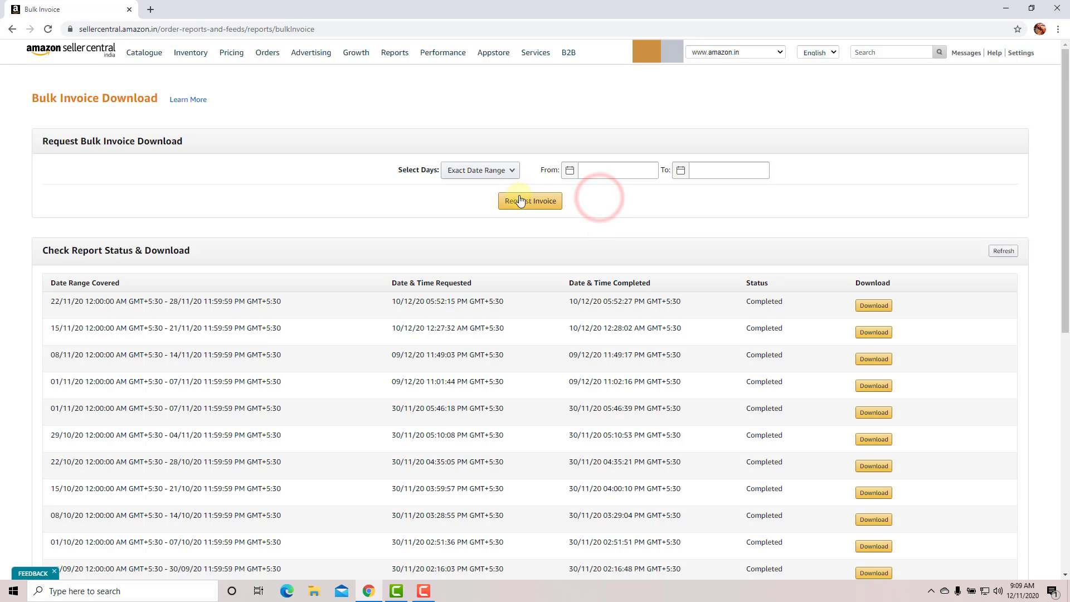
click(506, 170)
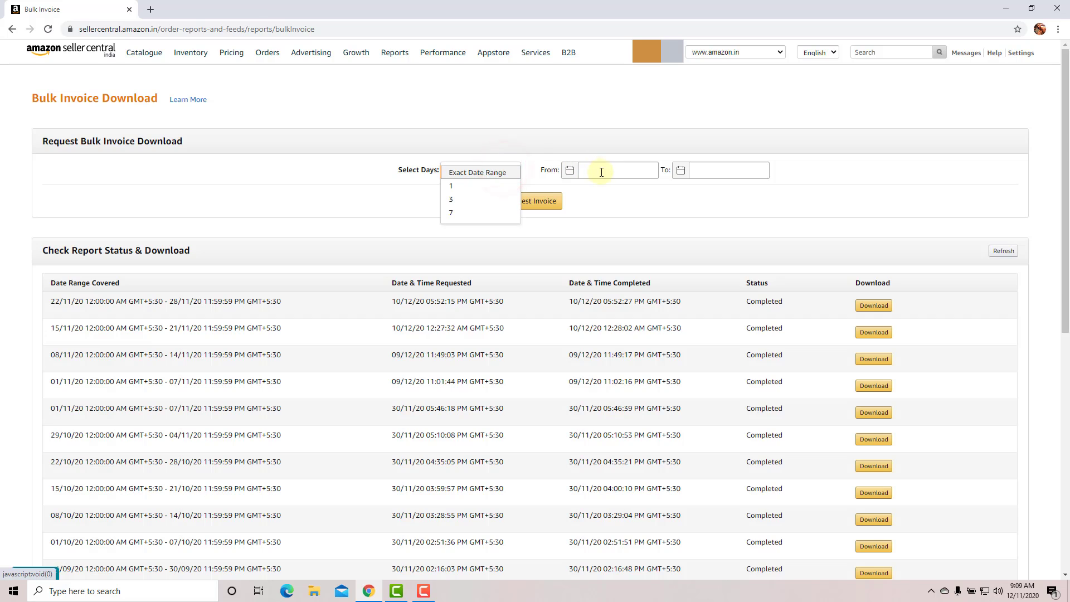
click(494, 171)
click(488, 177)
click(616, 170)
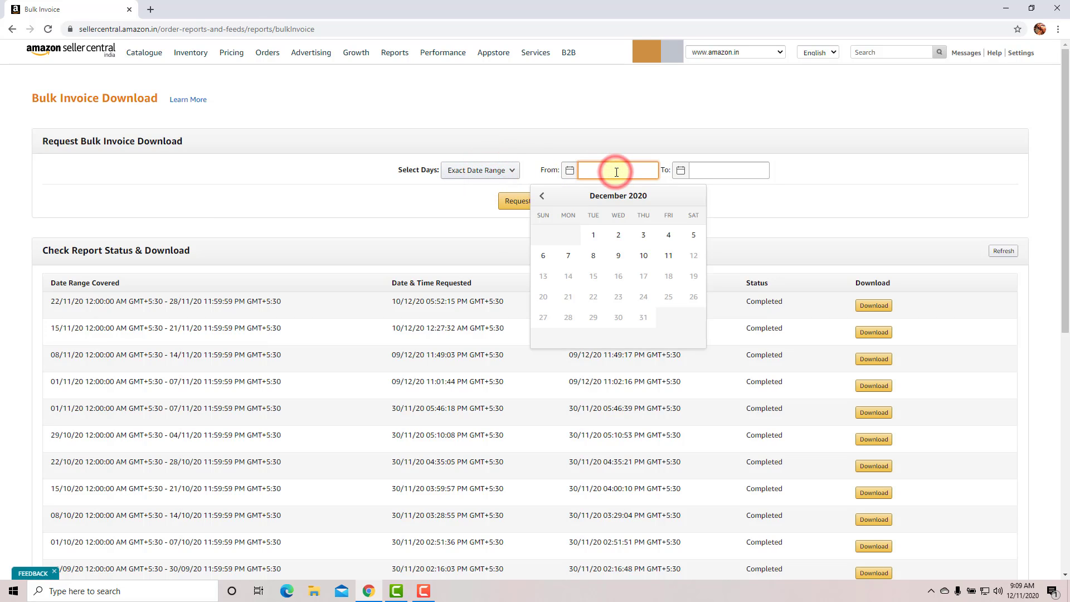
click(542, 197)
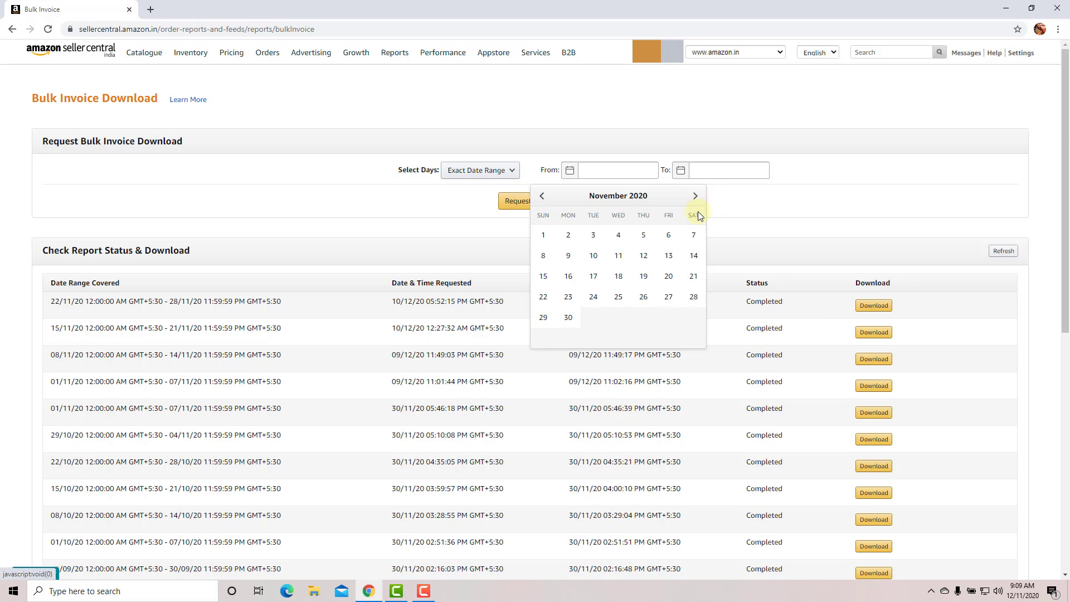
click(693, 195)
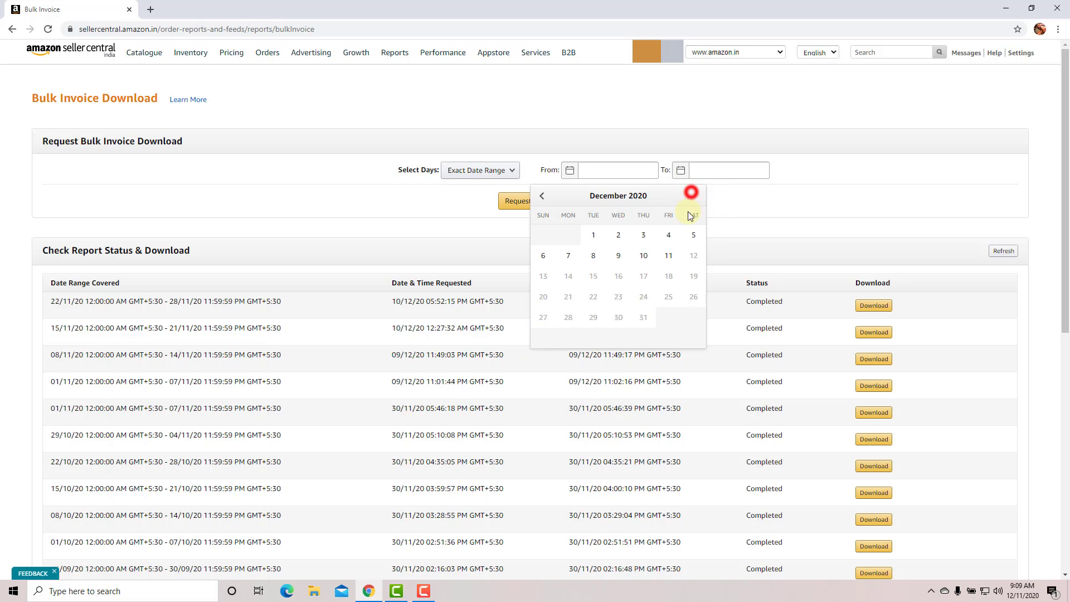
click(543, 196)
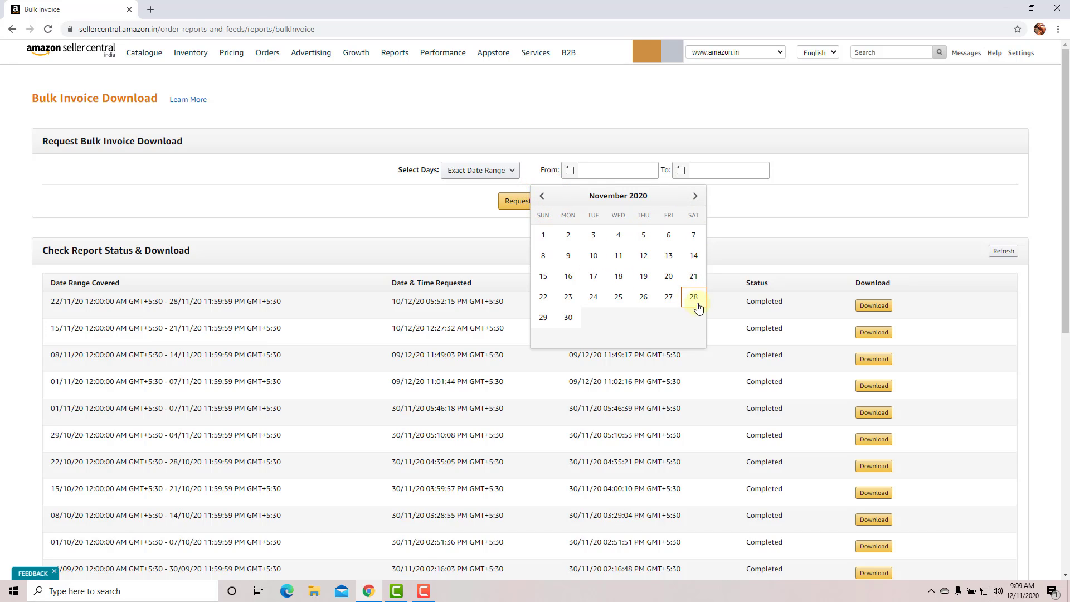
click(543, 317)
Set the To date to 12/05/2020 and recheck both range dates
click(733, 170)
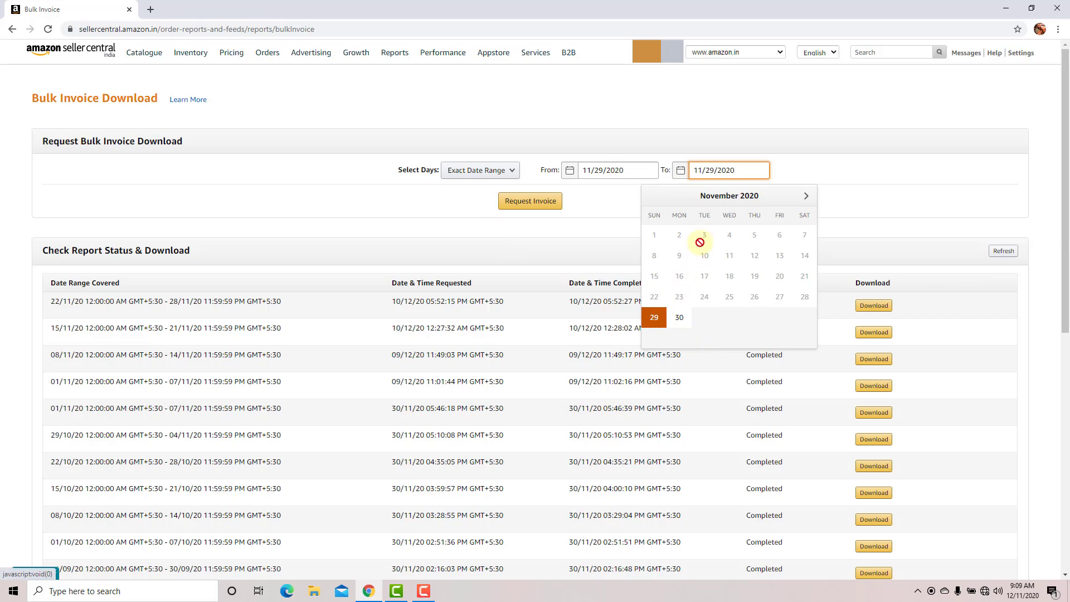
click(806, 195)
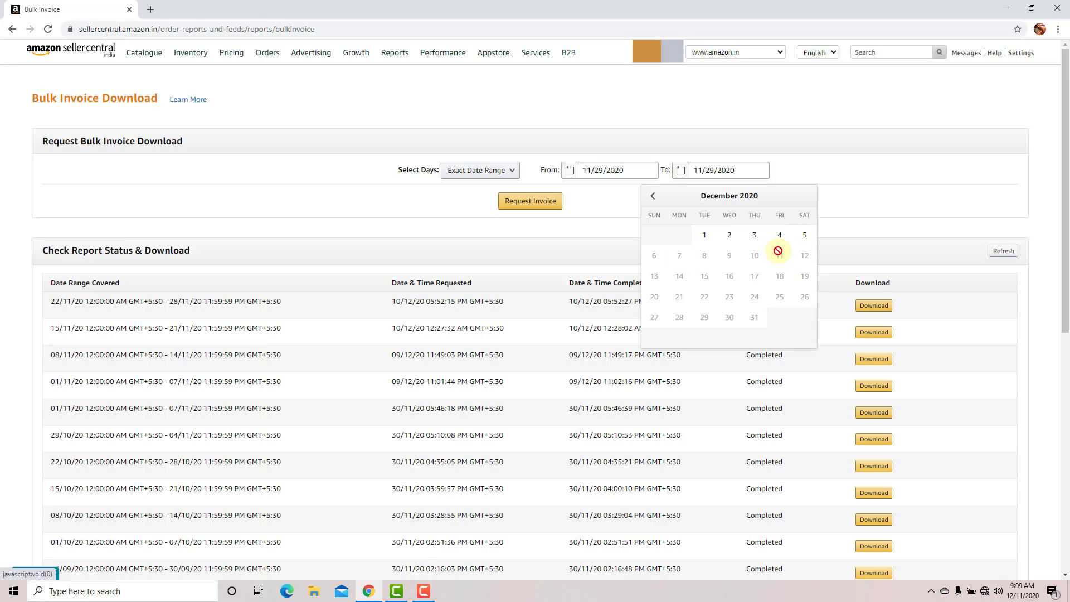
click(807, 238)
click(609, 171)
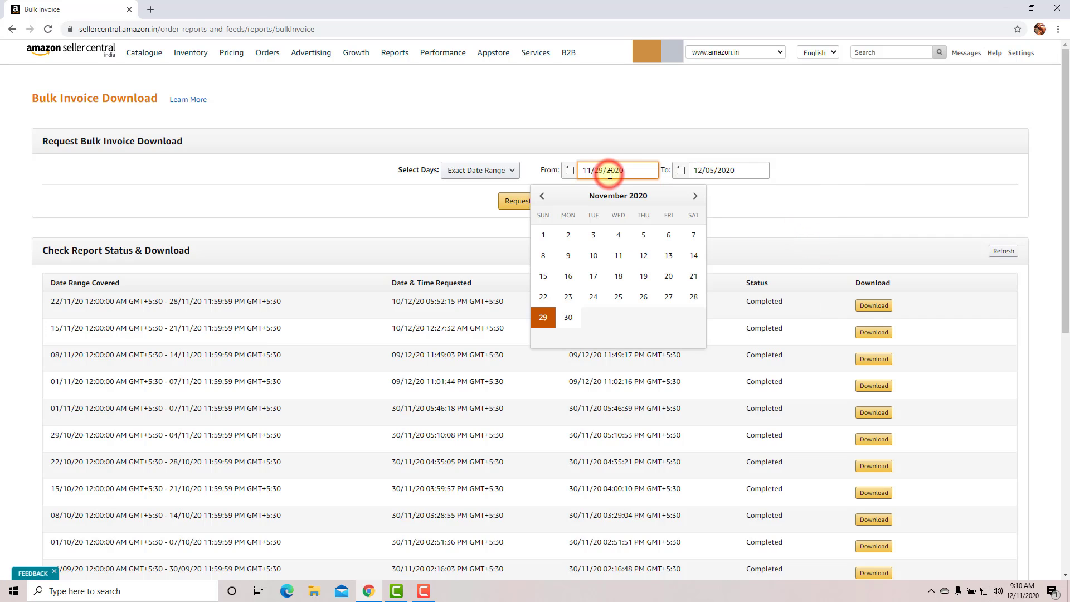
click(756, 176)
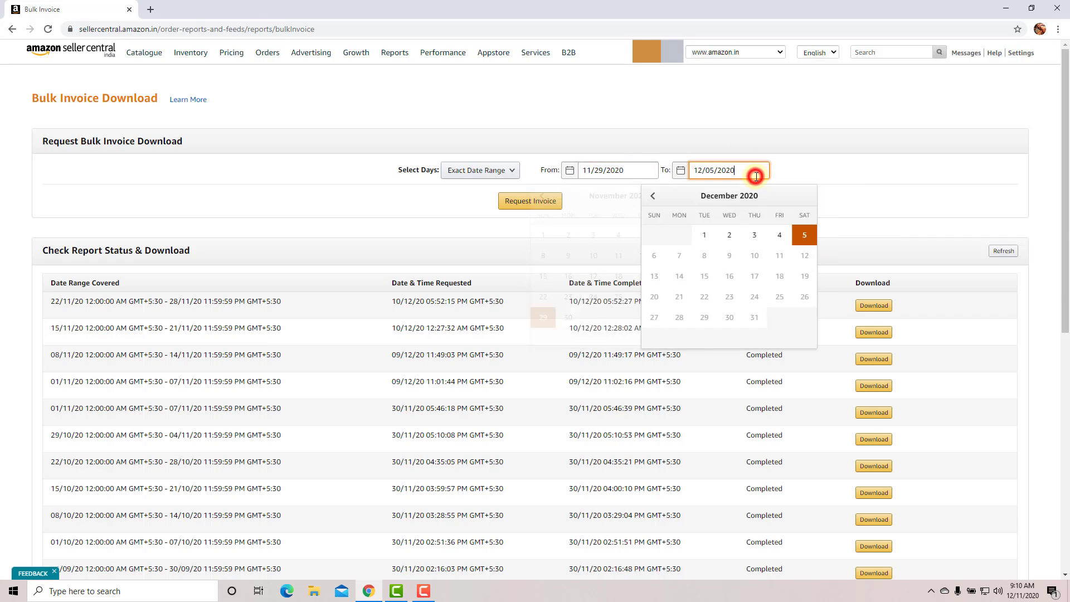
Submit the 11/29–12/05/2020 invoice request and note its Not Ready status
click(832, 152)
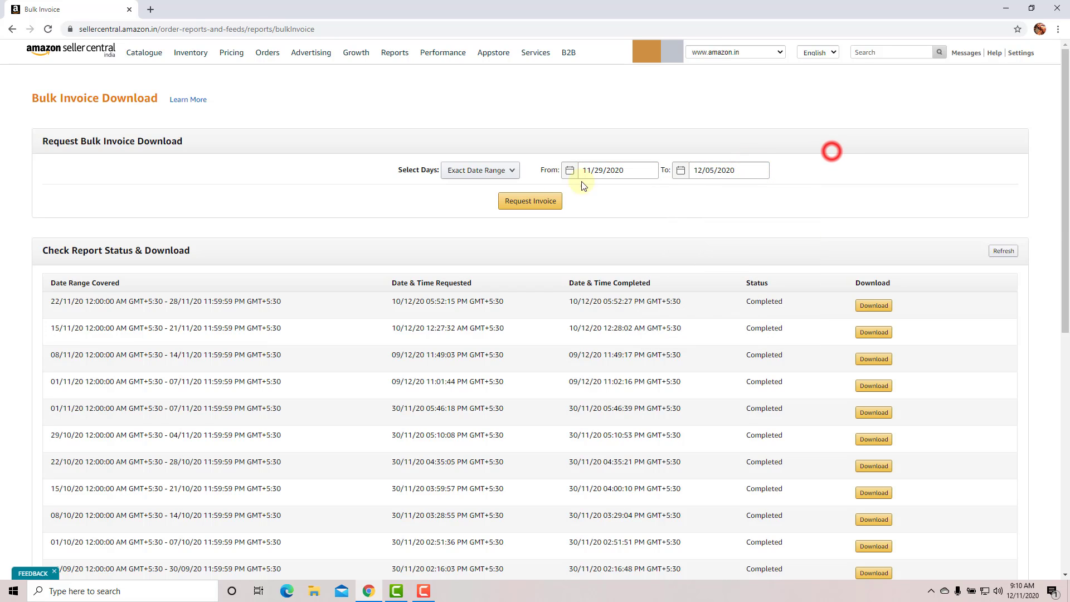
click(540, 207)
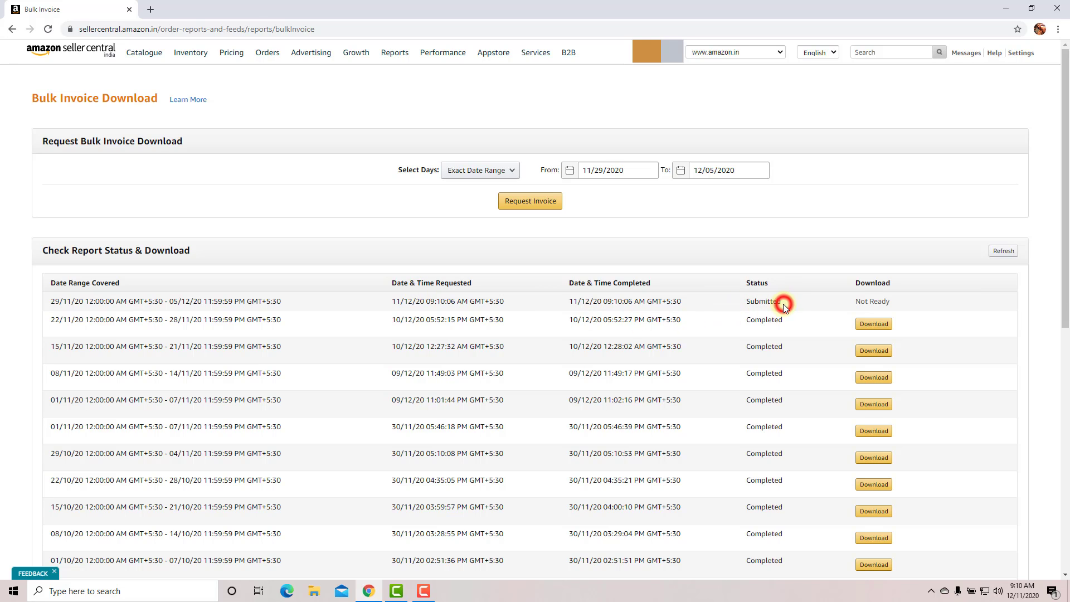
triple_click(872, 303)
Refresh until the new report shows Completed, then download its zip file
click(843, 177)
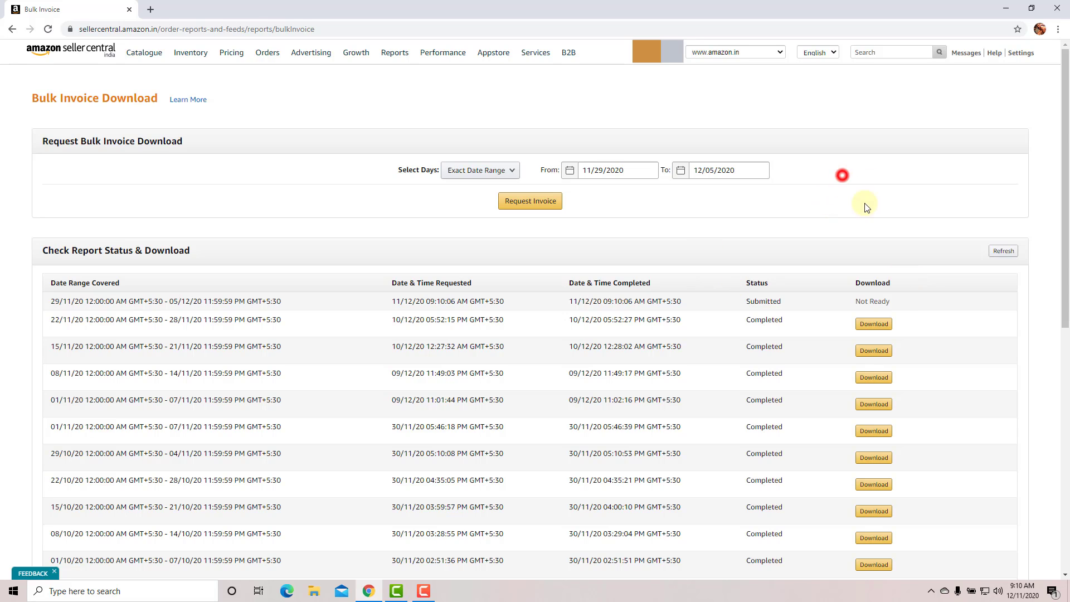
click(998, 255)
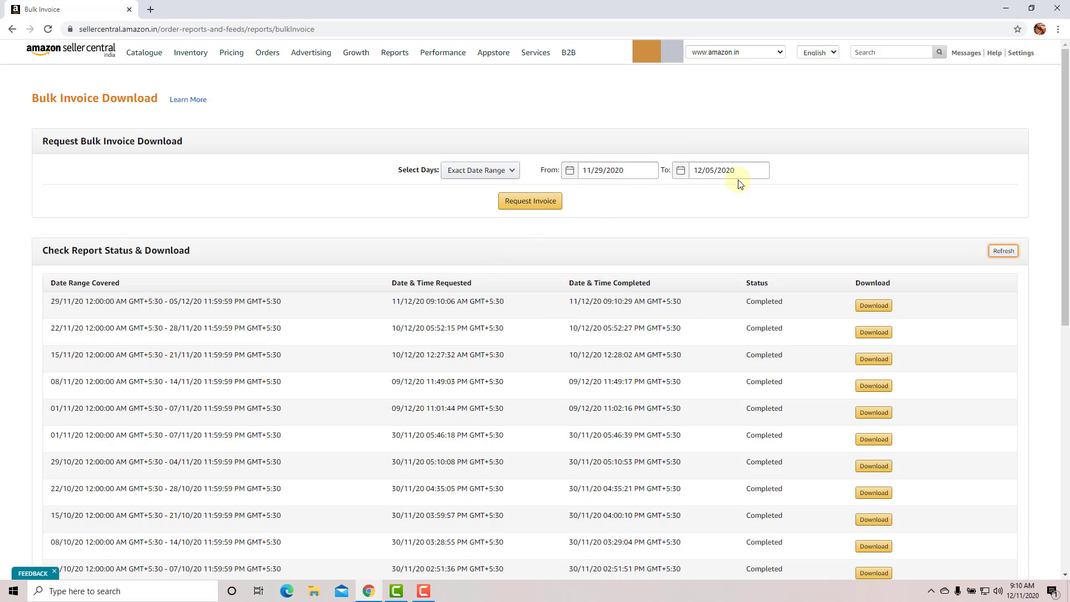
click(875, 306)
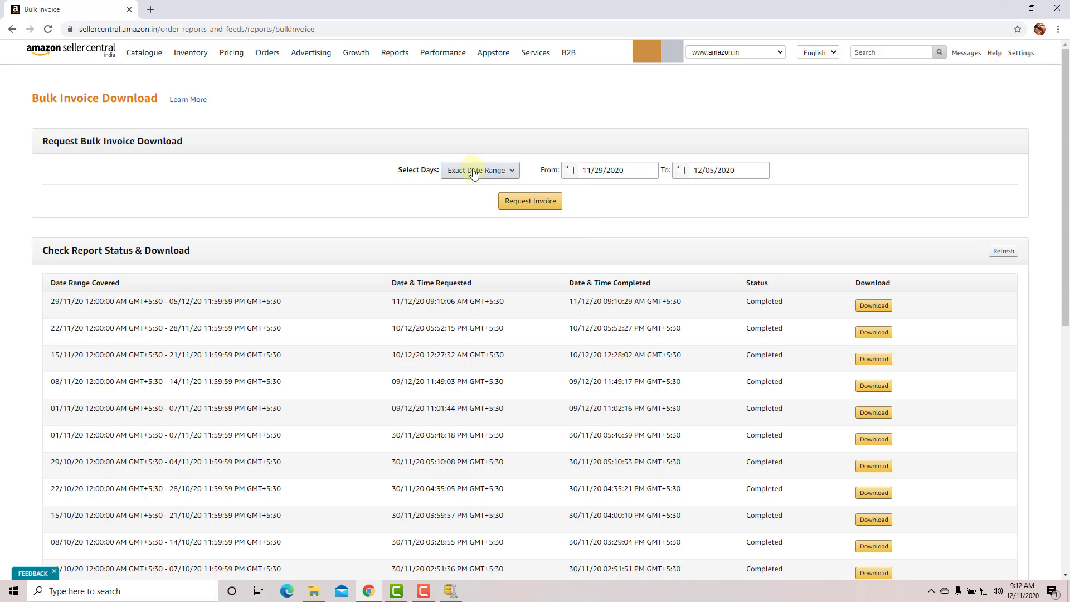
Pick 10/01/2020 as the From date and 10/07/2020 as the To date
click(616, 170)
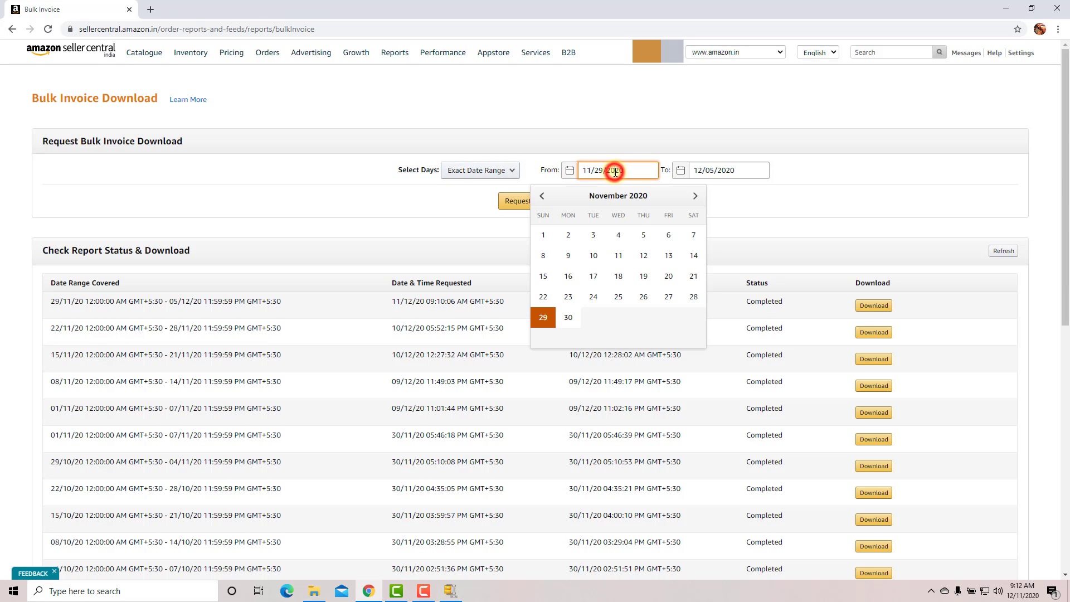
click(546, 200)
click(543, 197)
click(543, 198)
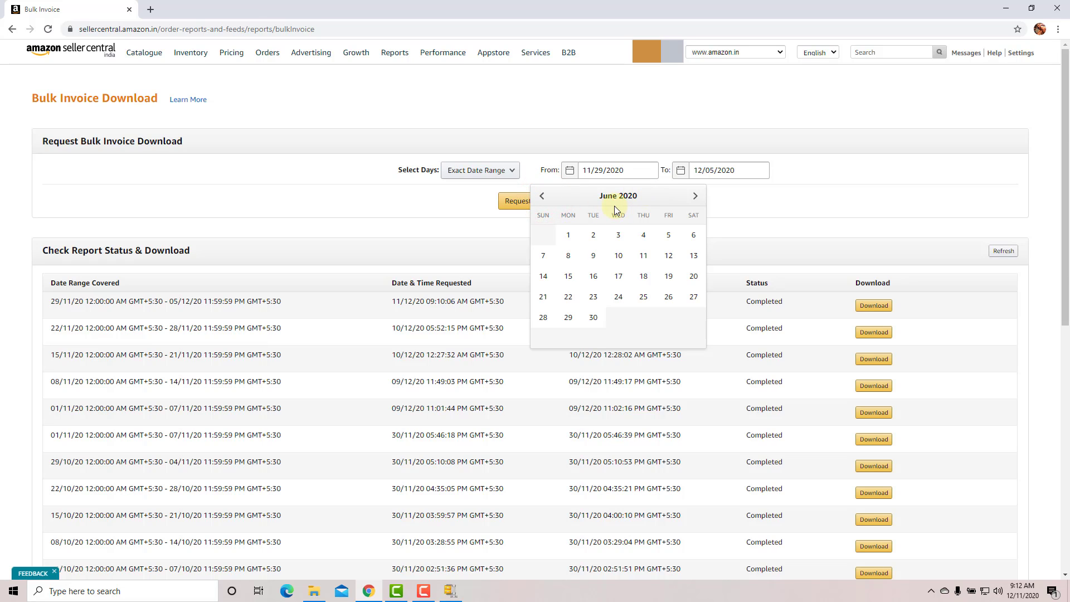
click(568, 236)
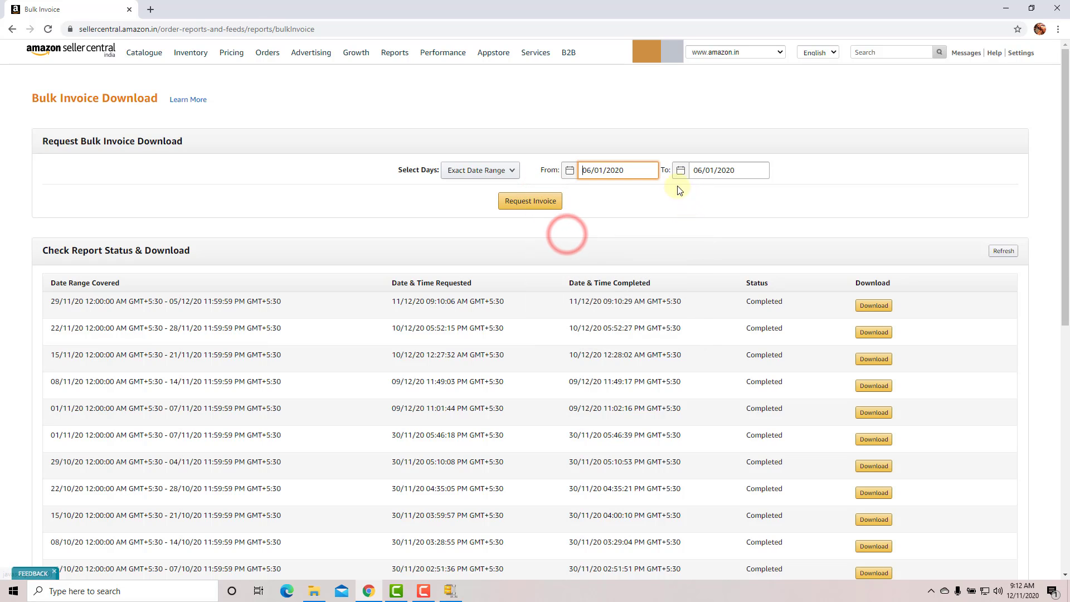
click(728, 169)
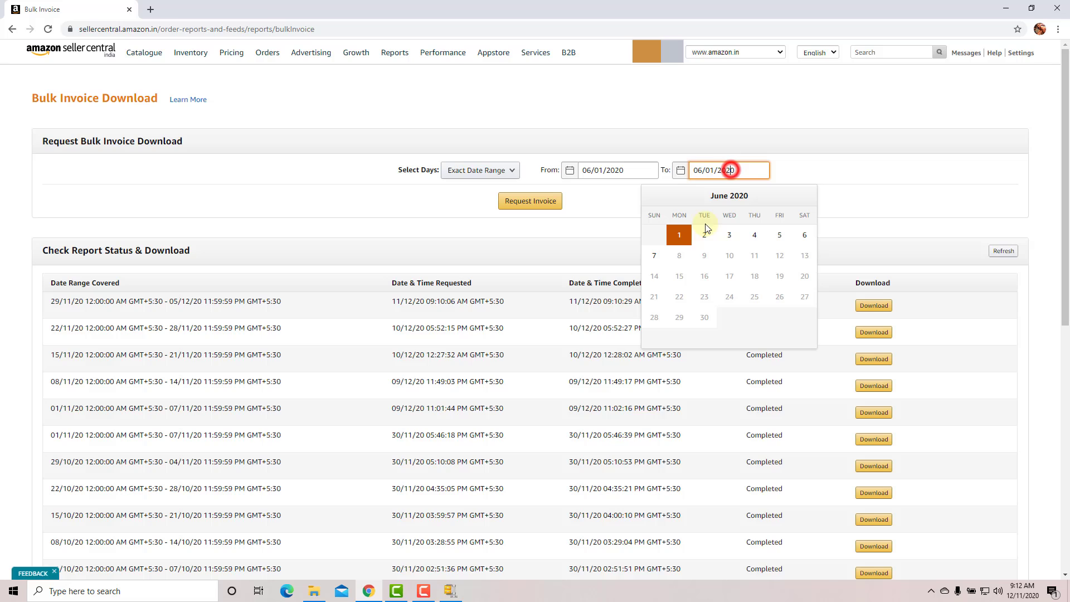
click(657, 257)
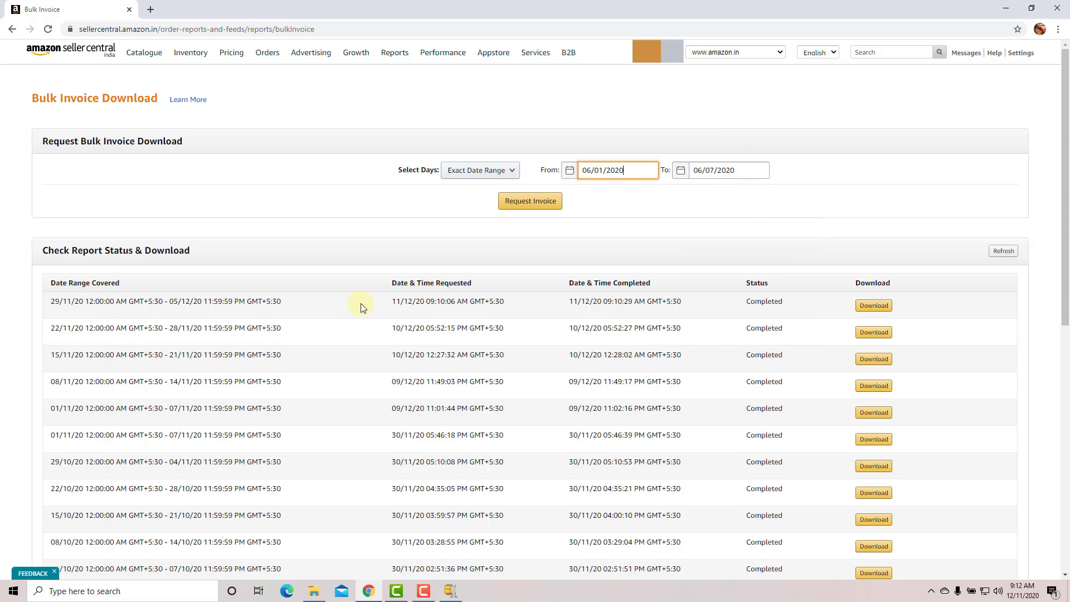
click(535, 204)
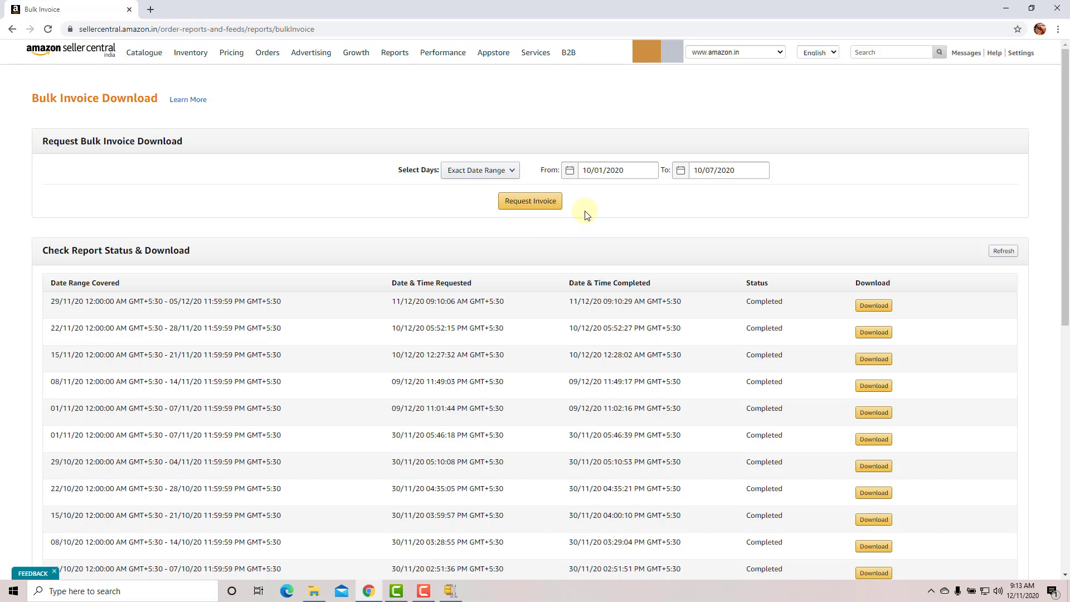
Resubmit the 10/01–10/07/2020 invoice request until the 30-minute limit warning appears
click(530, 207)
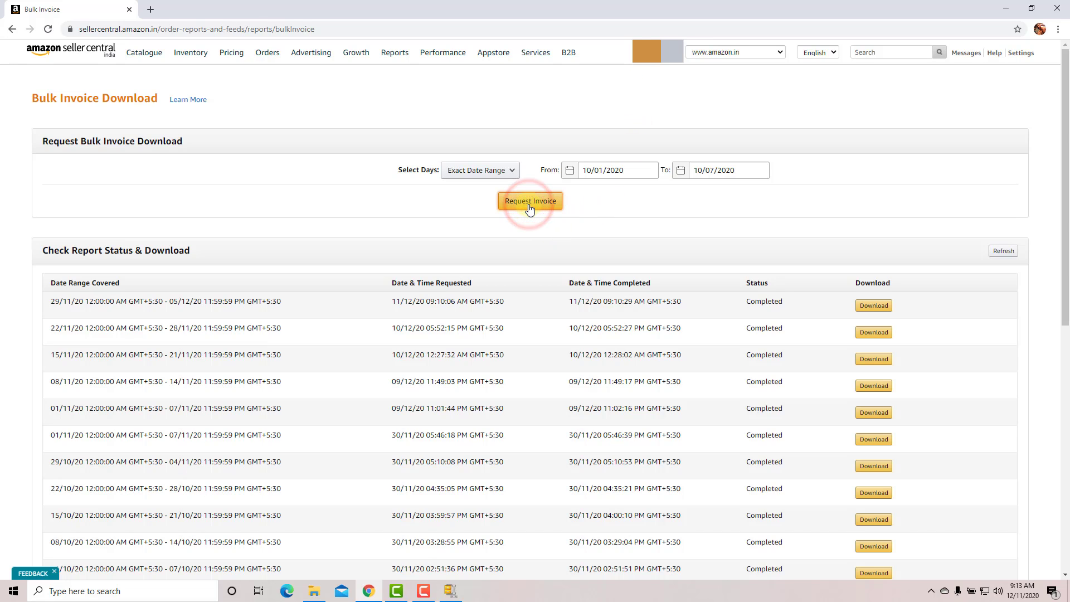
click(529, 209)
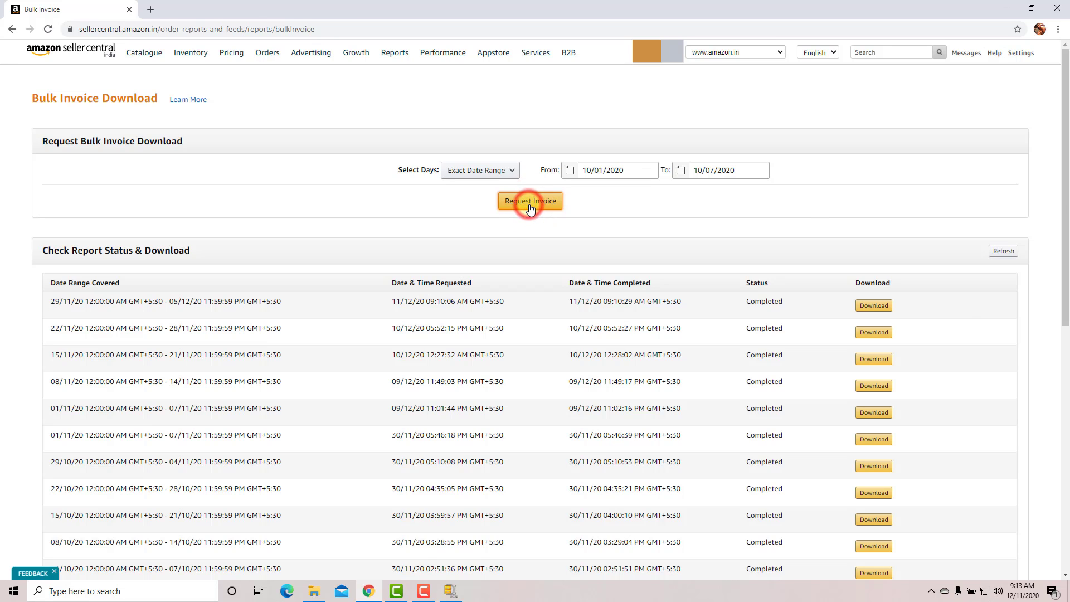
click(1008, 253)
click(529, 207)
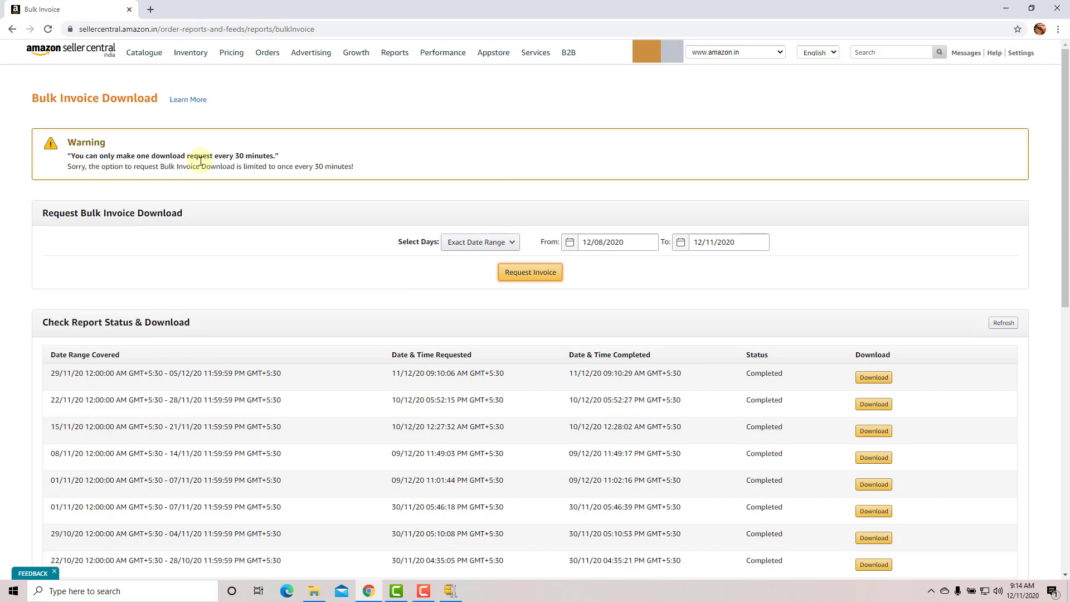
click(239, 136)
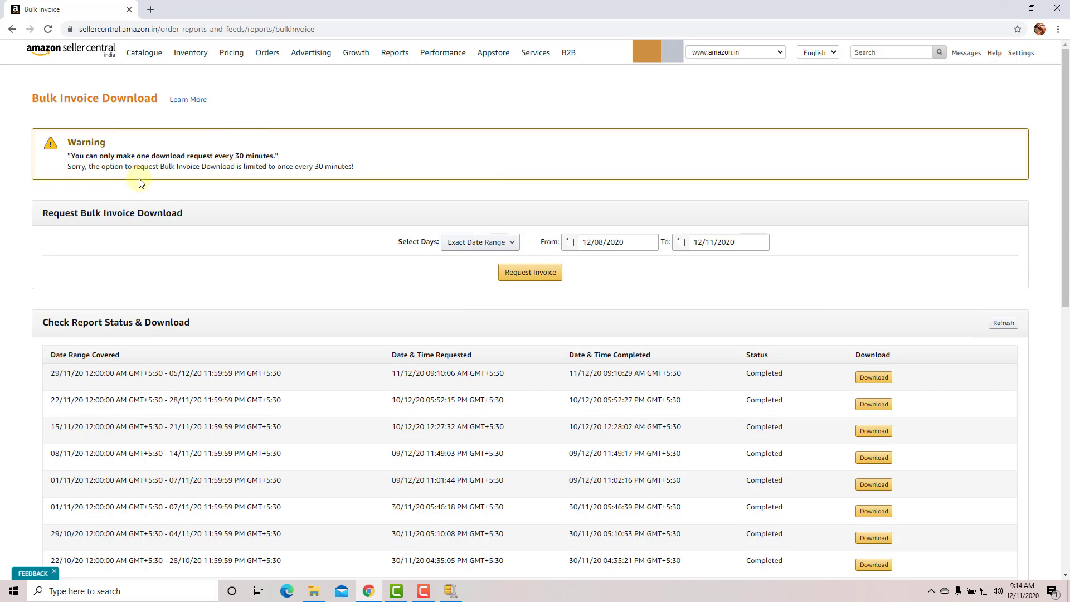